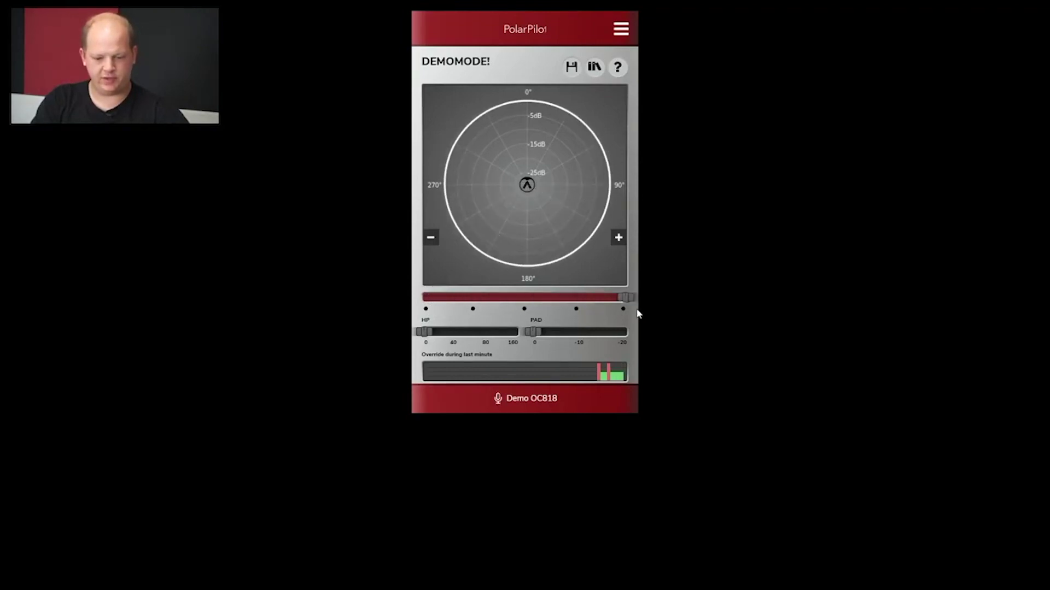
- Change the demo OC818 microphone's pattern in PolarPilot from omni to cardioid
{"action": "left_click_drag", "start_coordinate": [638, 314], "coordinate": [550, 316]}
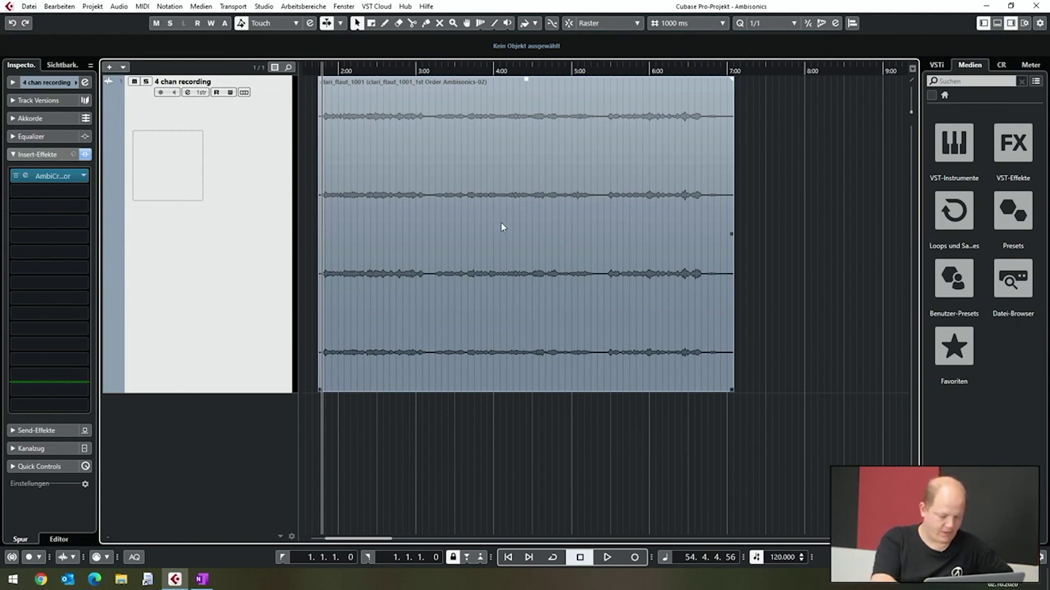
- Open the MixConsole and the AmbiCreator editor on the 4 chan recording channel
{"action": "key", "text": "F3"}
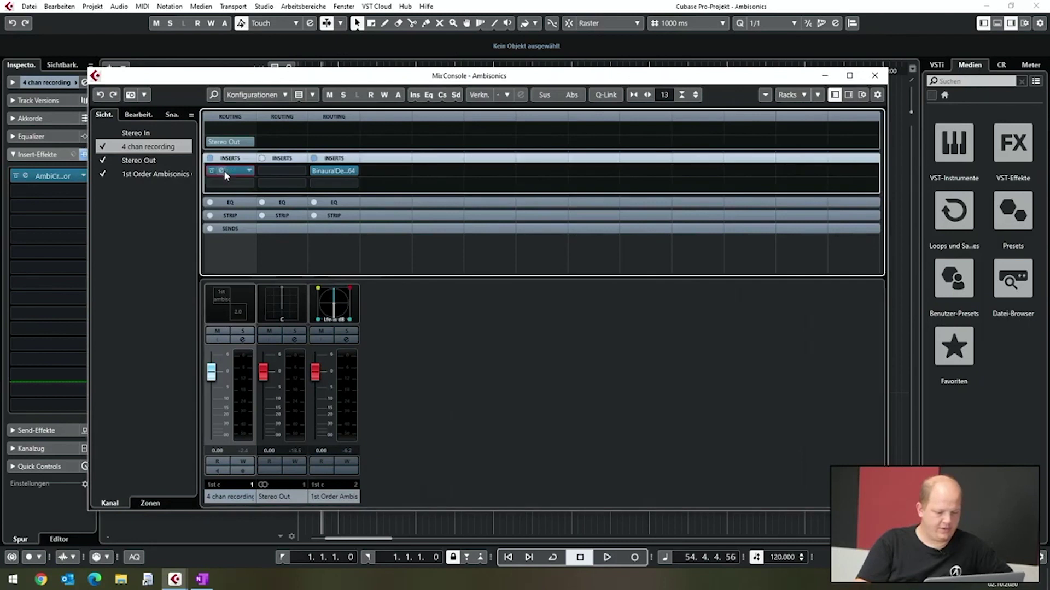
{"action": "left_click", "coordinate": [224, 170]}
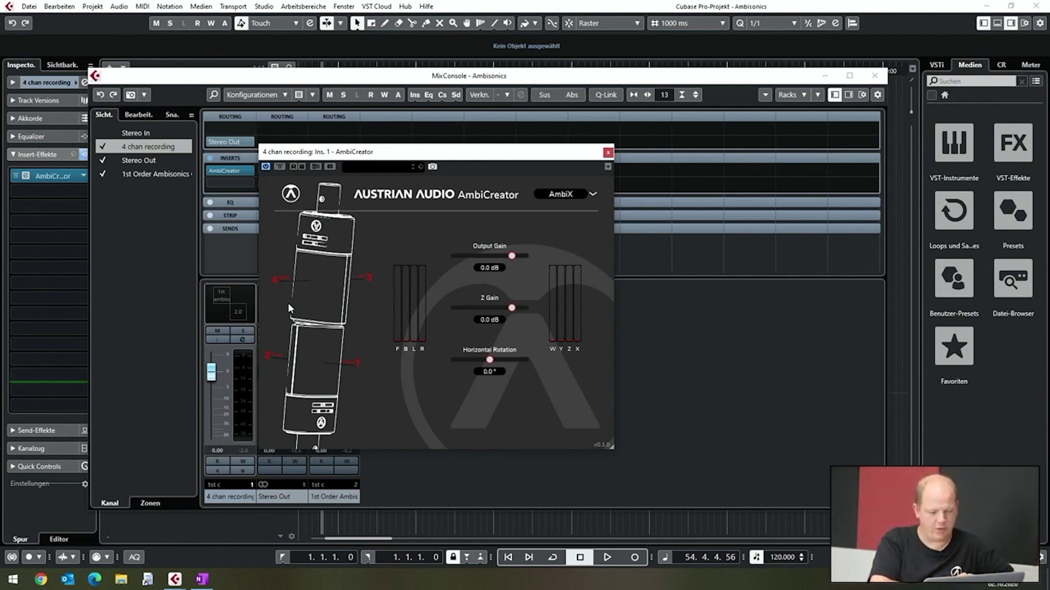
- Close the mixer, place AmbiCreator over the project tracks, and play the recording briefly
{"action": "left_click", "coordinate": [876, 77]}
{"action": "left_click_drag", "start_coordinate": [523, 157], "coordinate": [569, 178]}
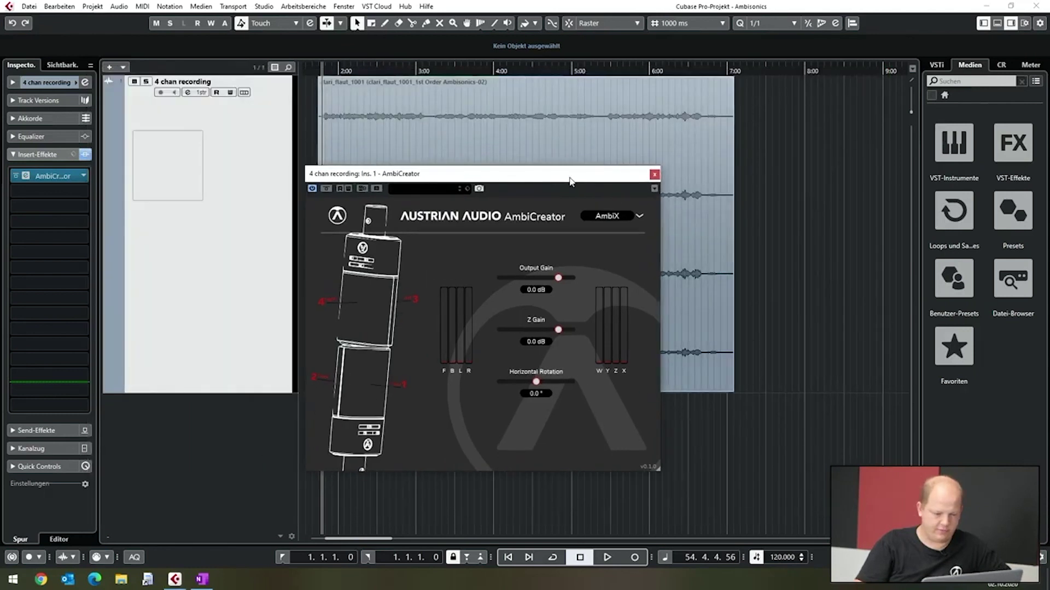
{"action": "key", "text": "space"}
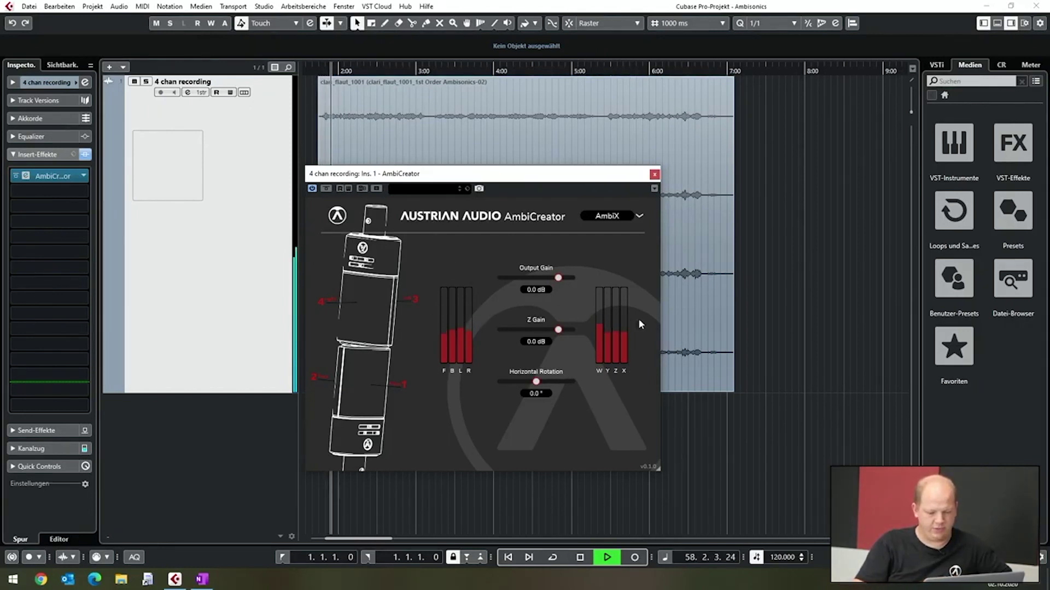
{"action": "key", "text": "space"}
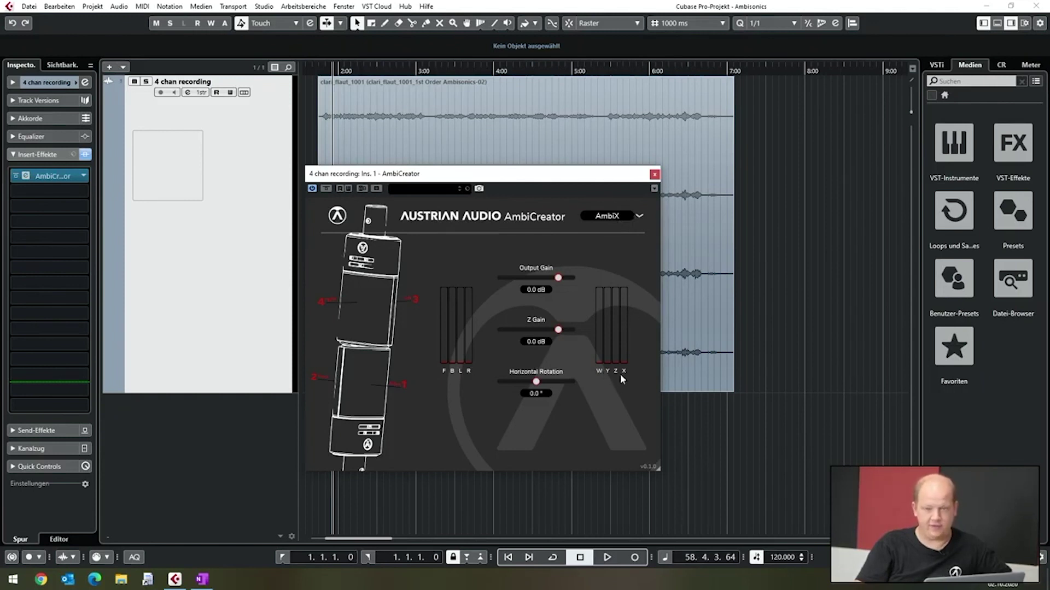
- Try the FUMA output format, then return Output Config to AmbiX
{"action": "left_click", "coordinate": [606, 216]}
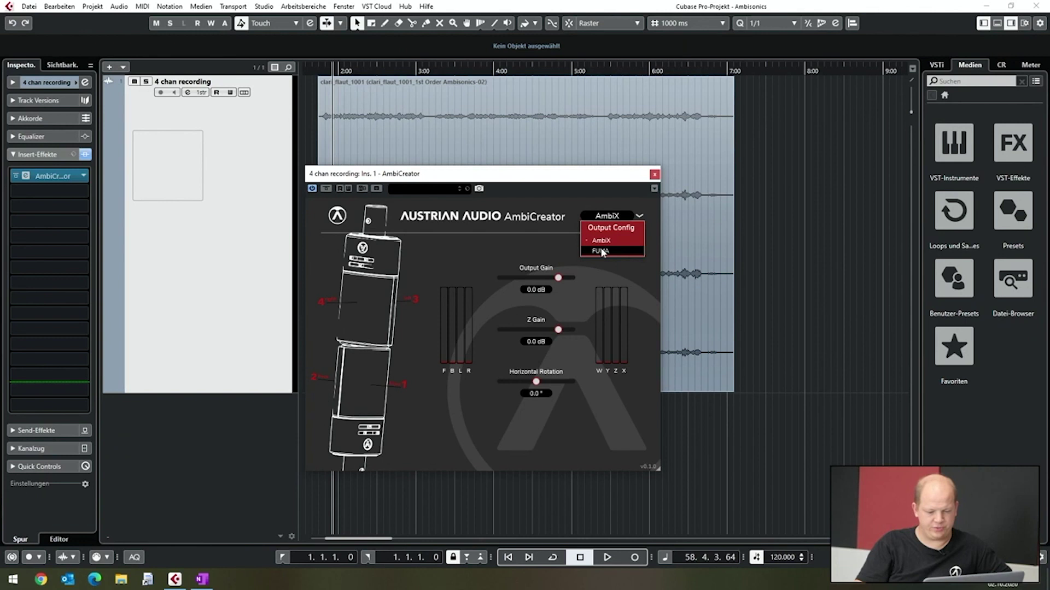
{"action": "left_click", "coordinate": [601, 251]}
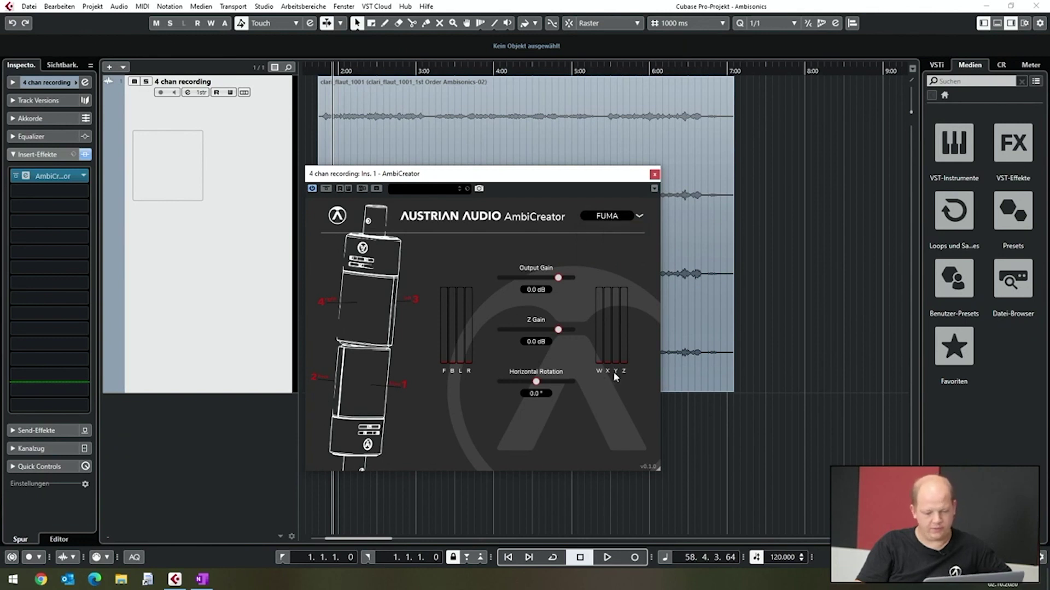
{"action": "left_click", "coordinate": [608, 216]}
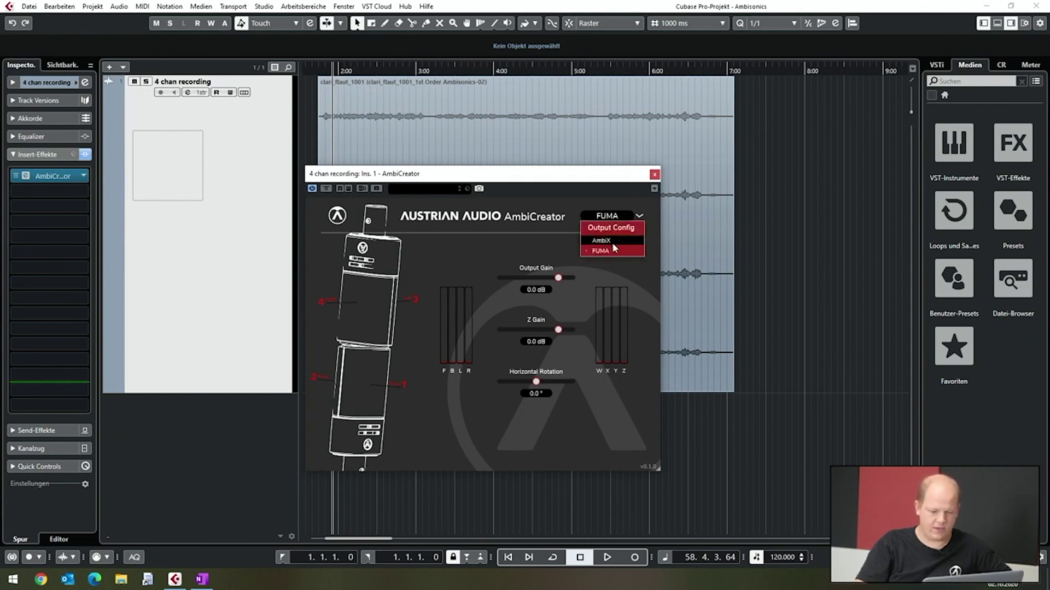
{"action": "left_click", "coordinate": [611, 242]}
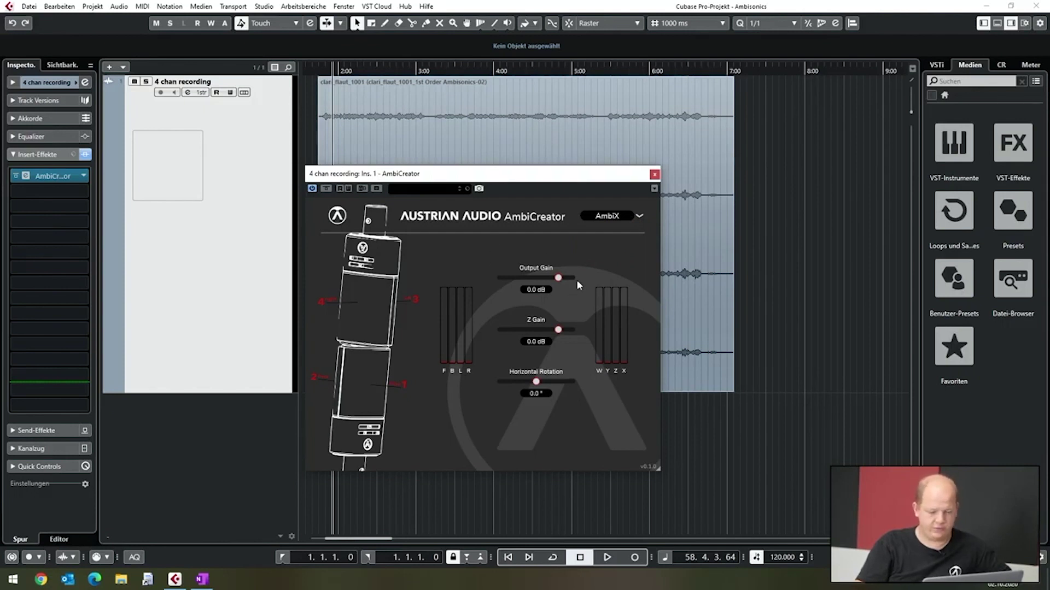
{"action": "left_click_drag", "start_coordinate": [558, 278], "coordinate": [573, 278]}
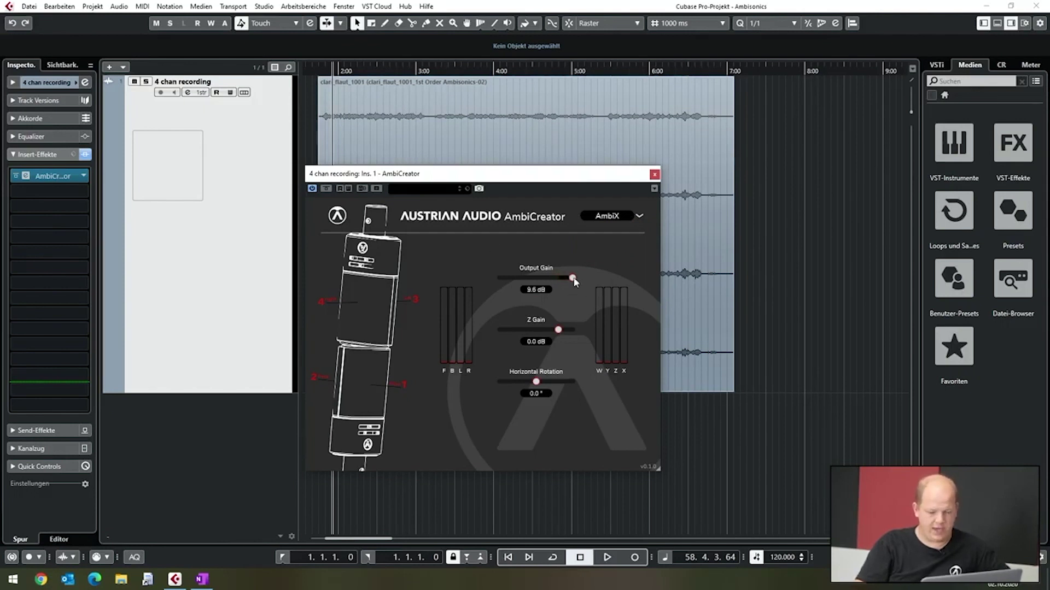
{"action": "left_click", "coordinate": [534, 291]}
{"action": "type", "text": "0"}
{"action": "key", "text": "Return"}
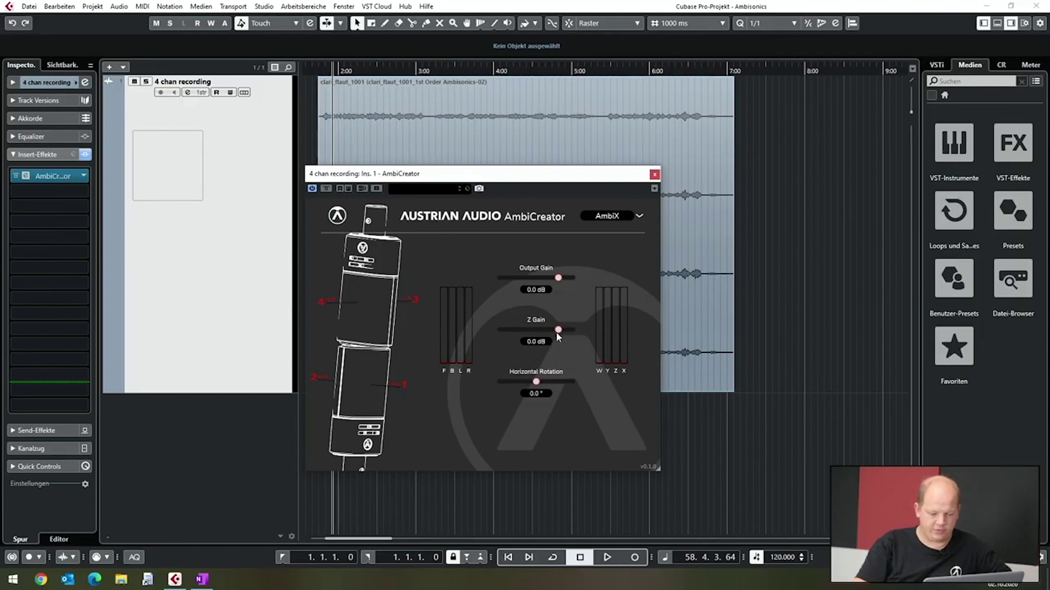
{"action": "left_click_drag", "start_coordinate": [556, 332], "coordinate": [444, 319]}
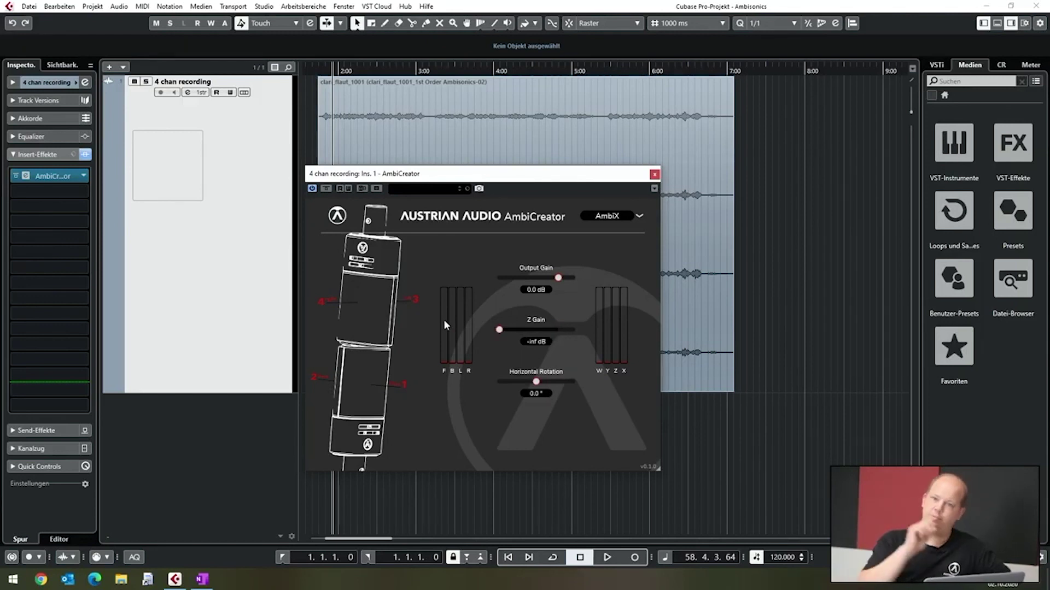
{"action": "left_click_drag", "start_coordinate": [499, 330], "coordinate": [574, 330]}
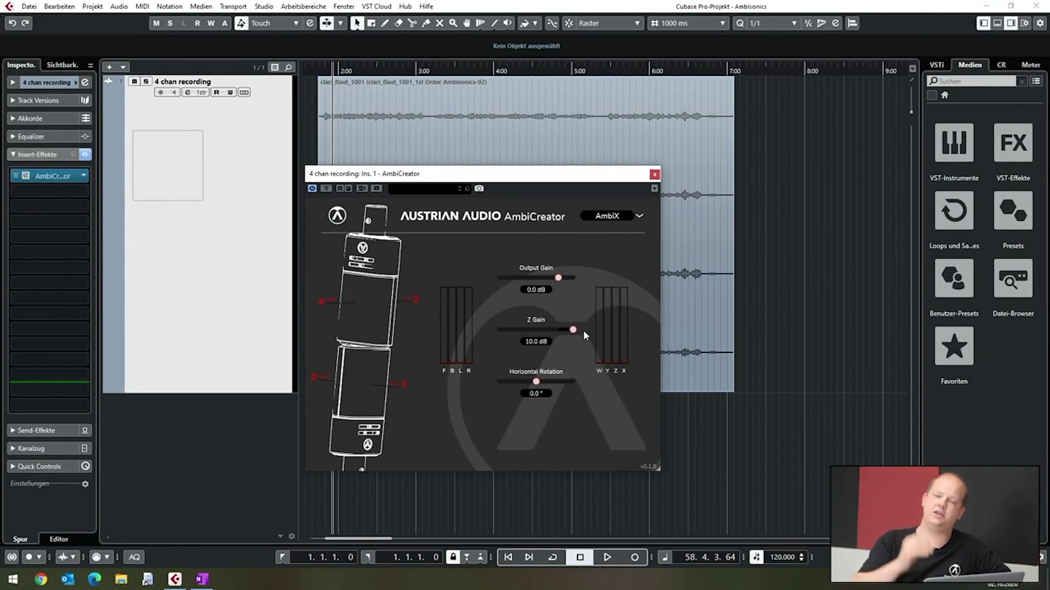
{"action": "left_click", "coordinate": [541, 342]}
{"action": "type", "text": "0"}
{"action": "key", "text": "Return"}
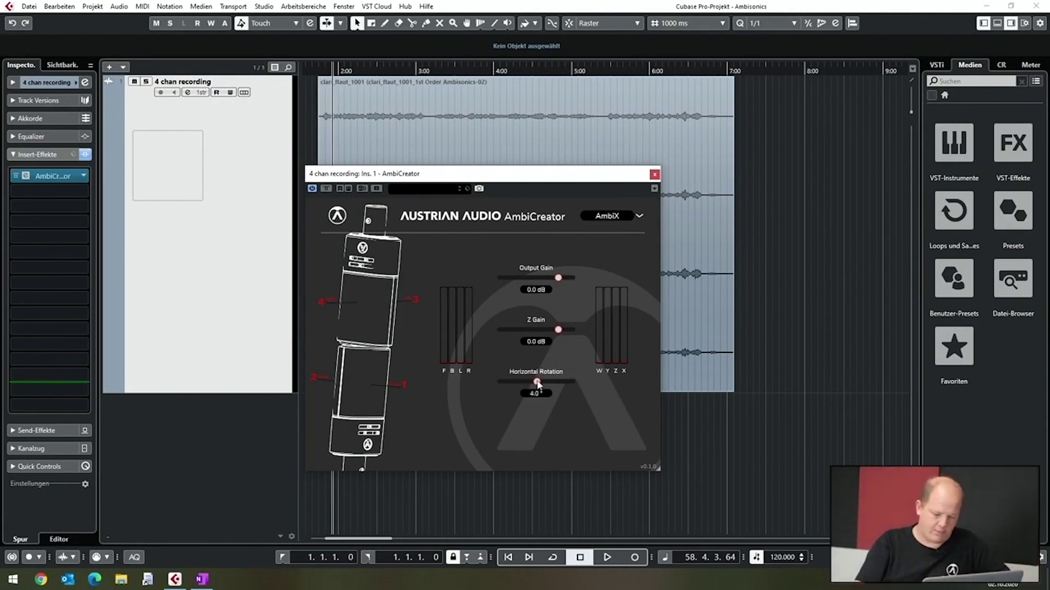
- Swing AmbiCreator's horizontal rotation to 180°, then reset it to 0°
{"action": "left_click_drag", "start_coordinate": [535, 381], "coordinate": [472, 388]}
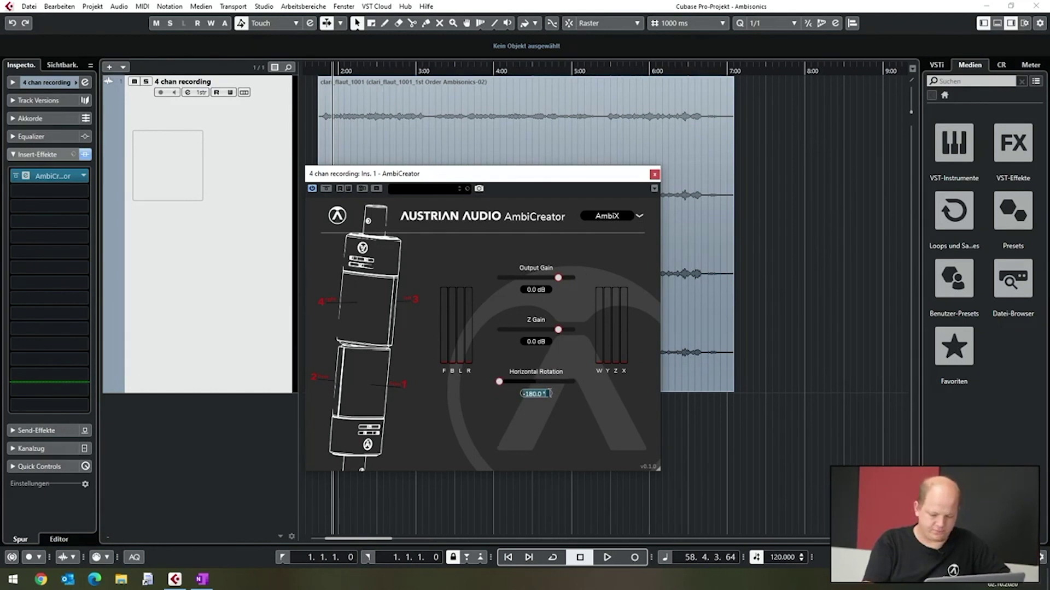
{"action": "type", "text": "0"}
{"action": "key", "text": "Return"}
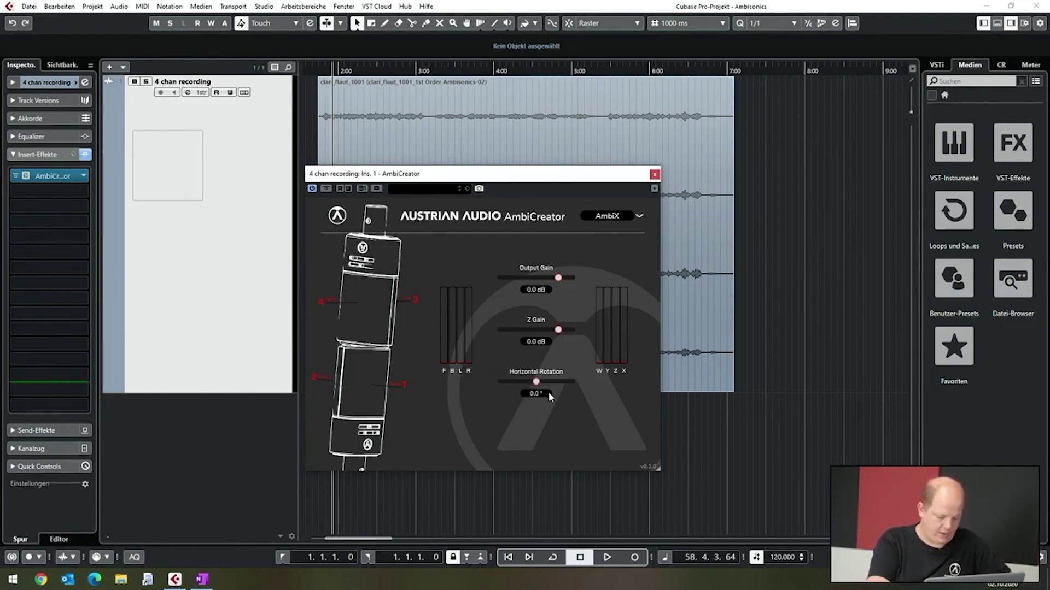
- Reopen the mixer, move AmbiCreator aside, and open the third channel's VST AmbiDecoder
{"action": "key", "text": "F3"}
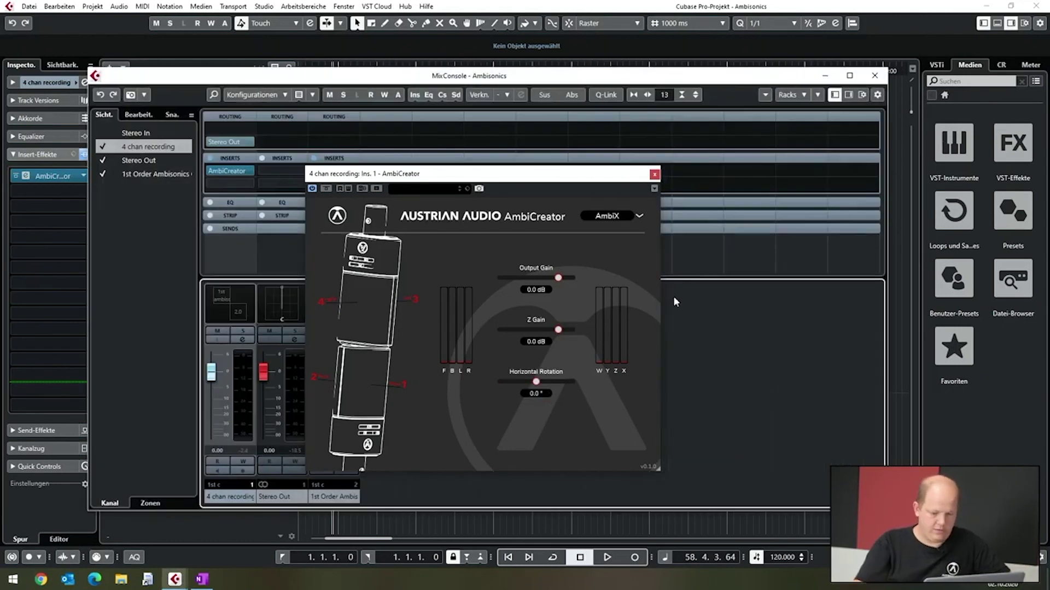
{"action": "left_click_drag", "start_coordinate": [589, 179], "coordinate": [899, 230]}
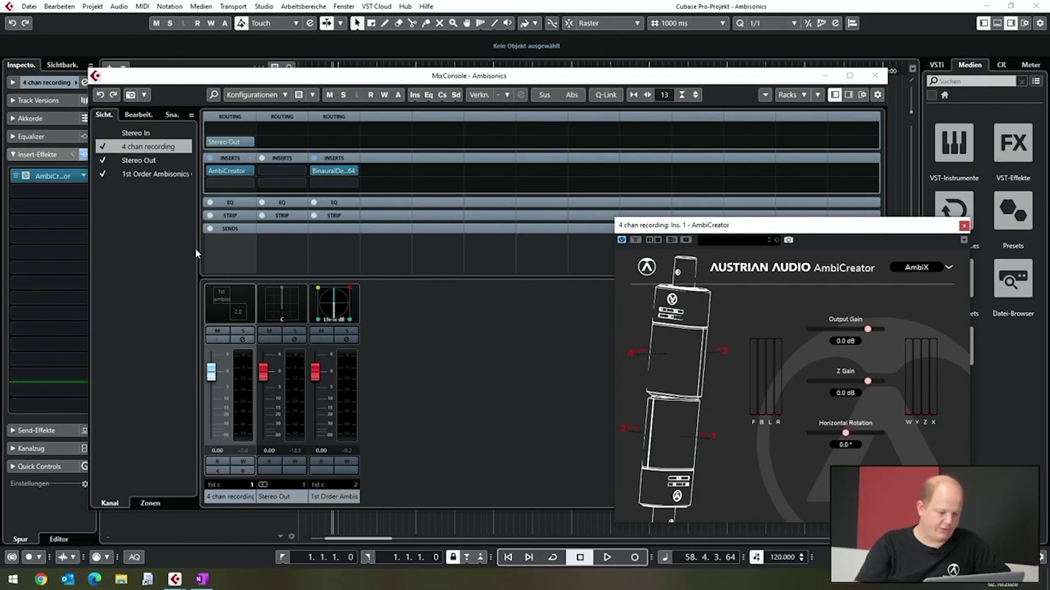
{"action": "left_click", "coordinate": [239, 304]}
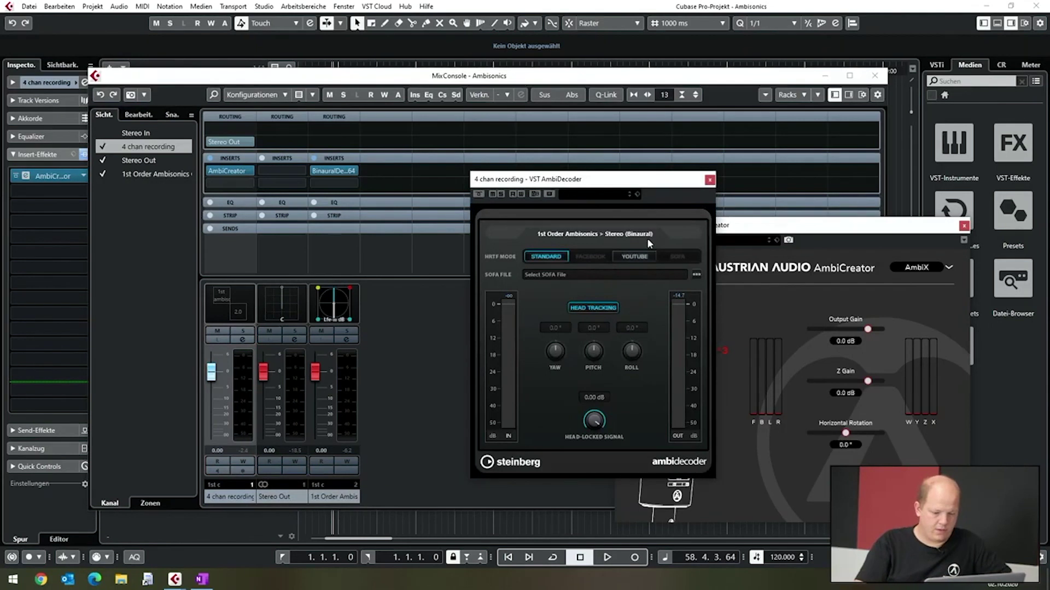
{"action": "left_click_drag", "start_coordinate": [637, 187], "coordinate": [548, 186]}
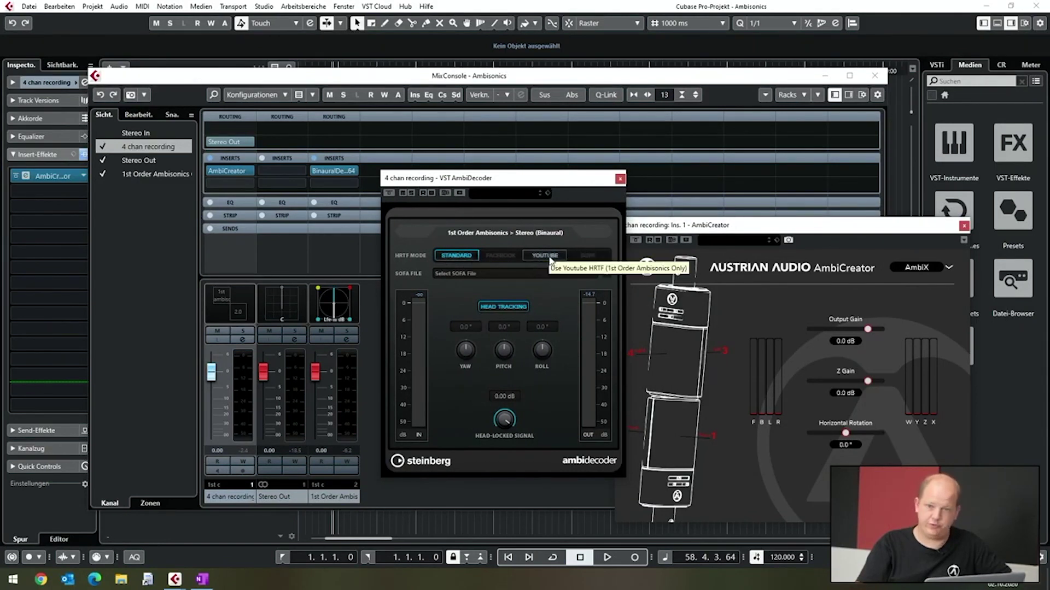
- Close both plugin windows and route 4 chan recording to 1st Order Ambisonics Out
{"action": "left_click", "coordinate": [620, 178]}
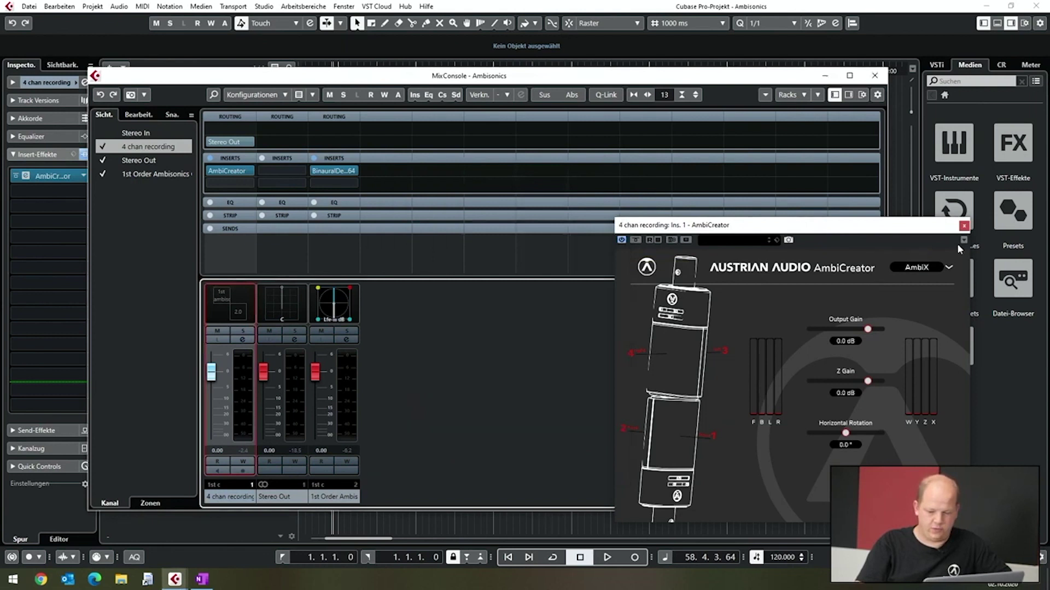
{"action": "left_click", "coordinate": [964, 227]}
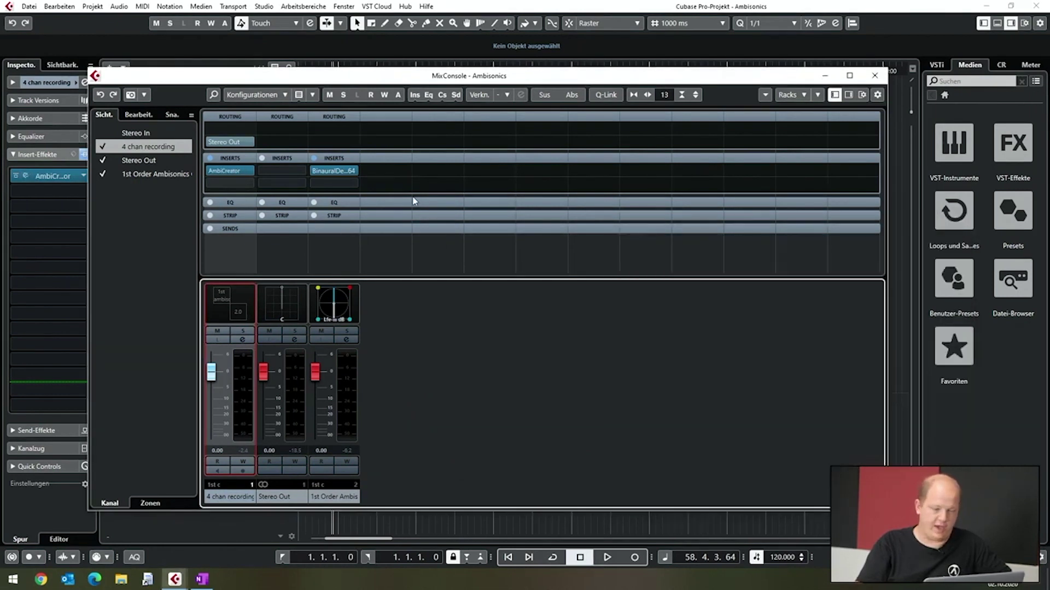
{"action": "left_click", "coordinate": [249, 144]}
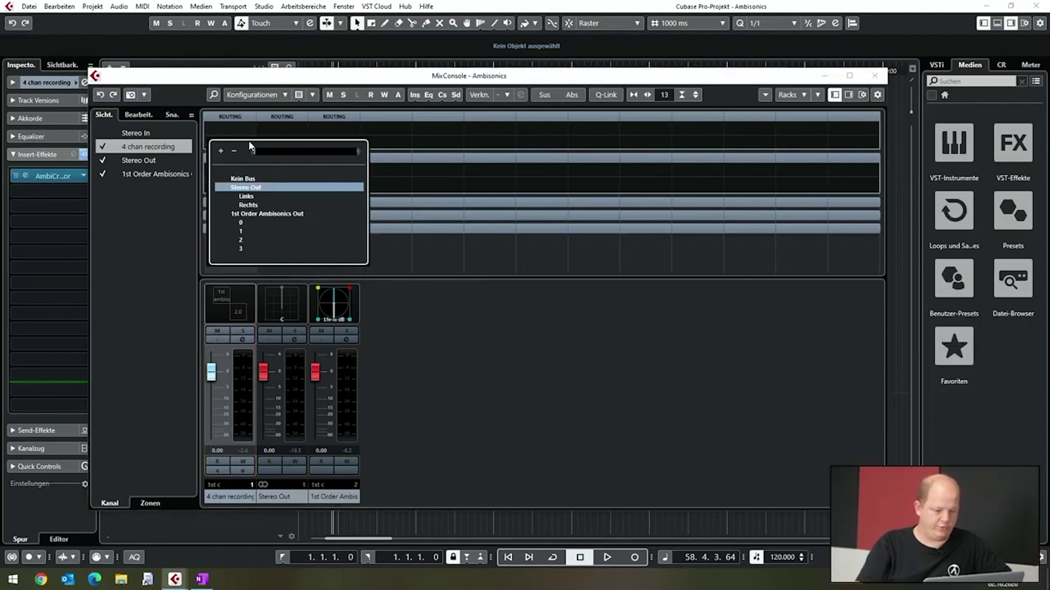
{"action": "left_click", "coordinate": [280, 215]}
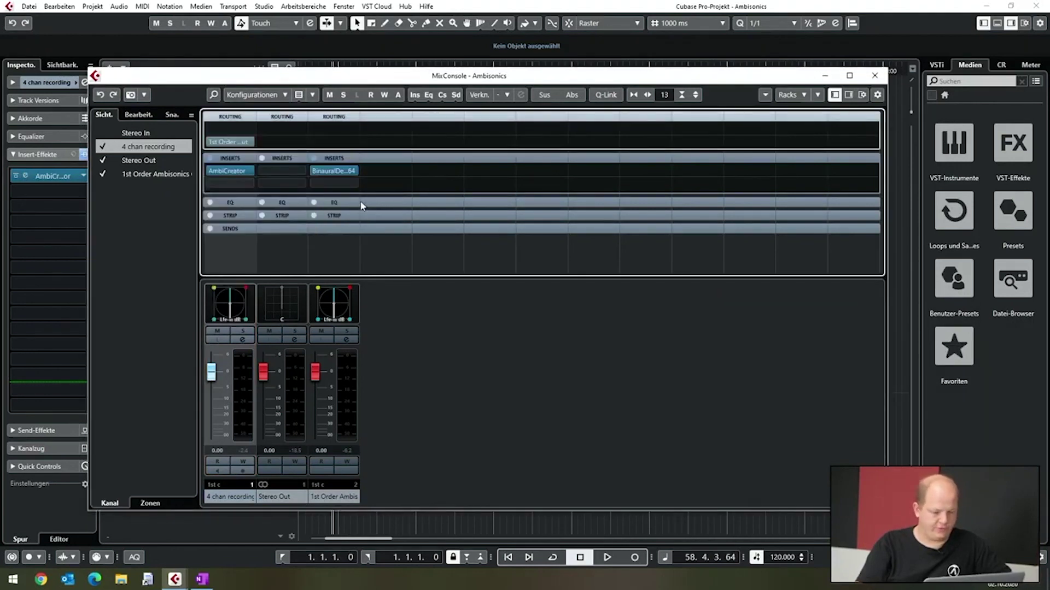
- Open the IEM BinauralDecoder on the ambisonics bus and start playback
{"action": "left_click", "coordinate": [325, 171]}
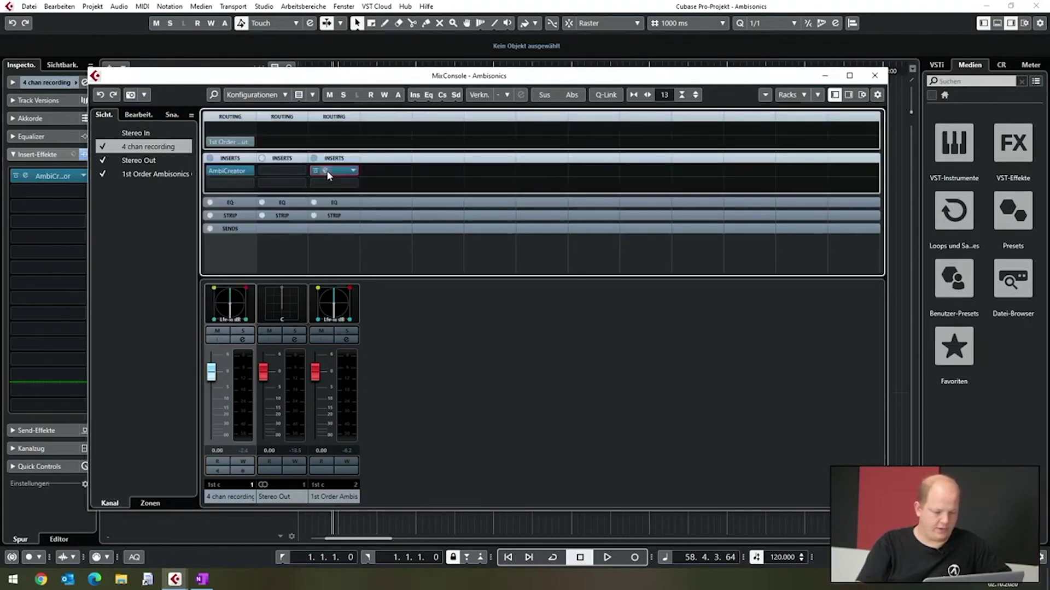
{"action": "left_click_drag", "start_coordinate": [544, 318], "coordinate": [536, 279]}
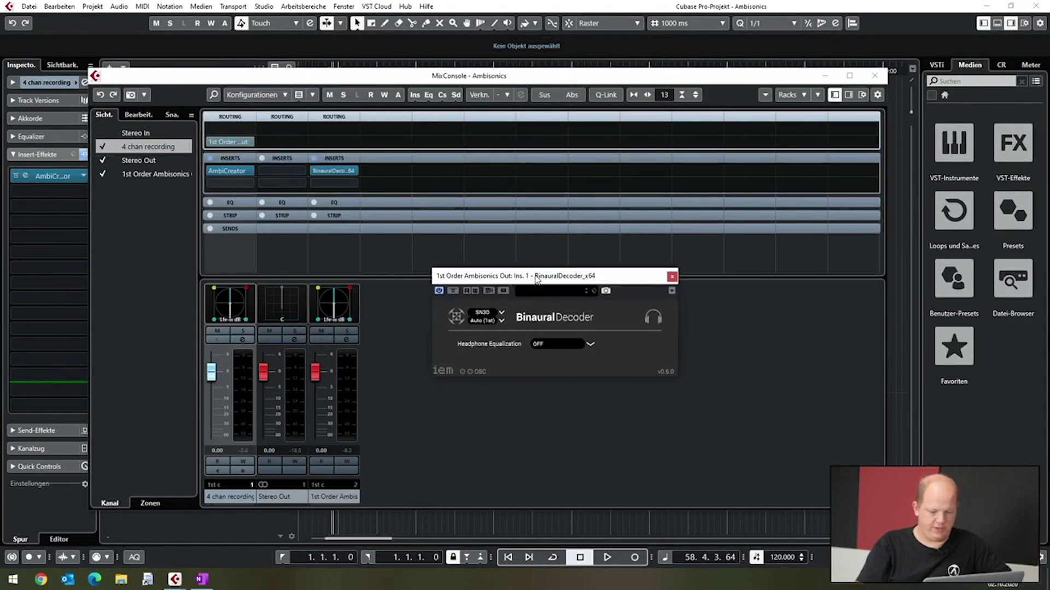
{"action": "key", "text": "space"}
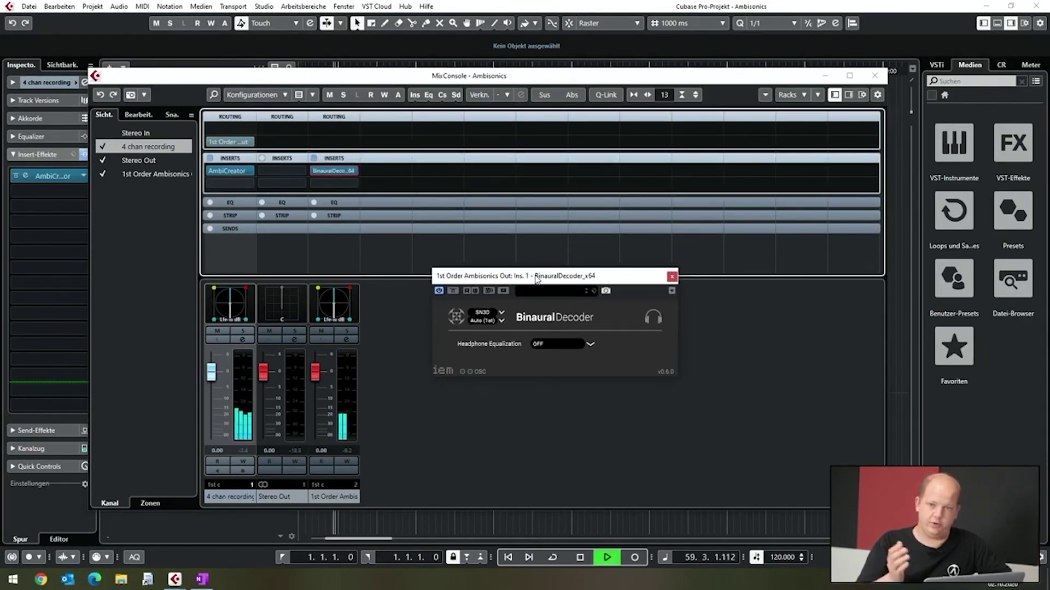